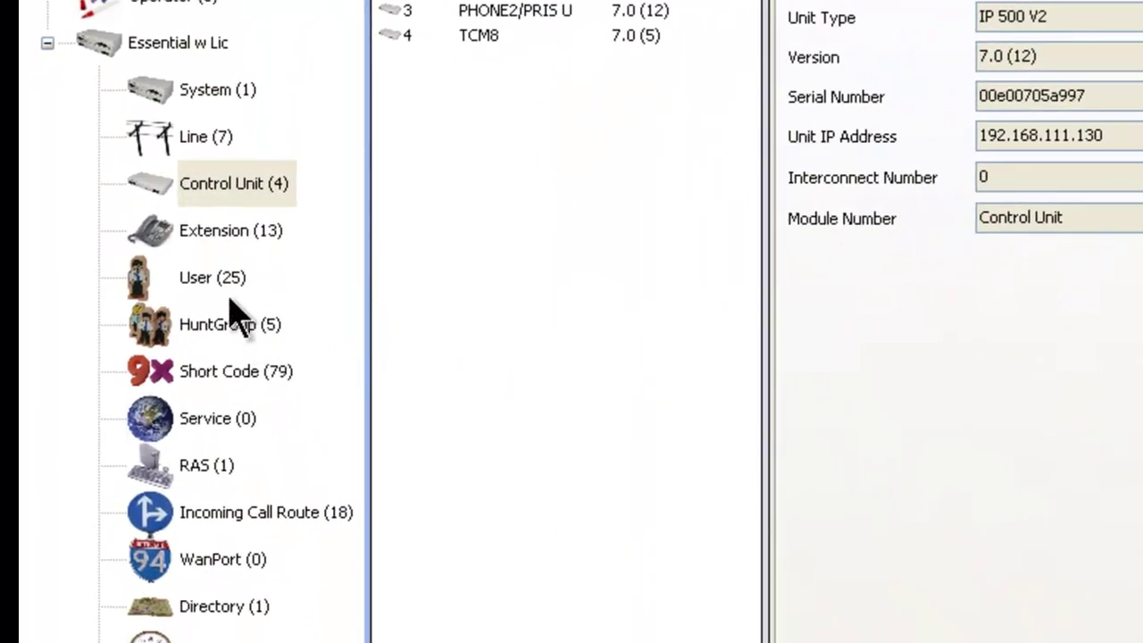
Step: Show the system's user list to reach user Extn204 (extension 204)
click(196, 276)
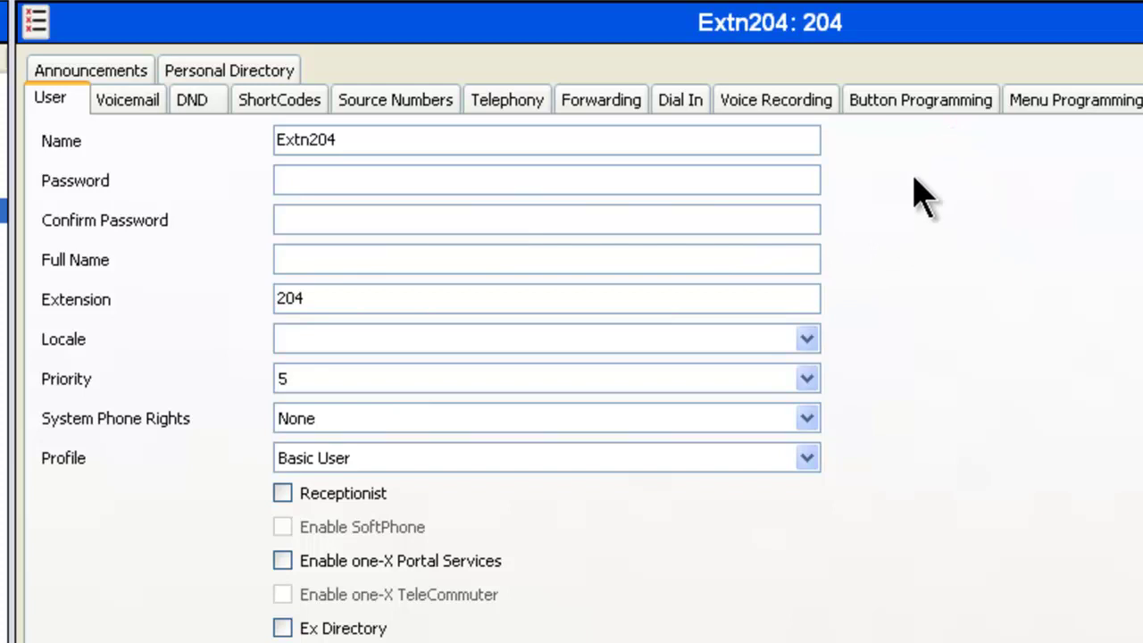
Step: Open button 6 from Extn204's Button Programming list for editing
click(920, 102)
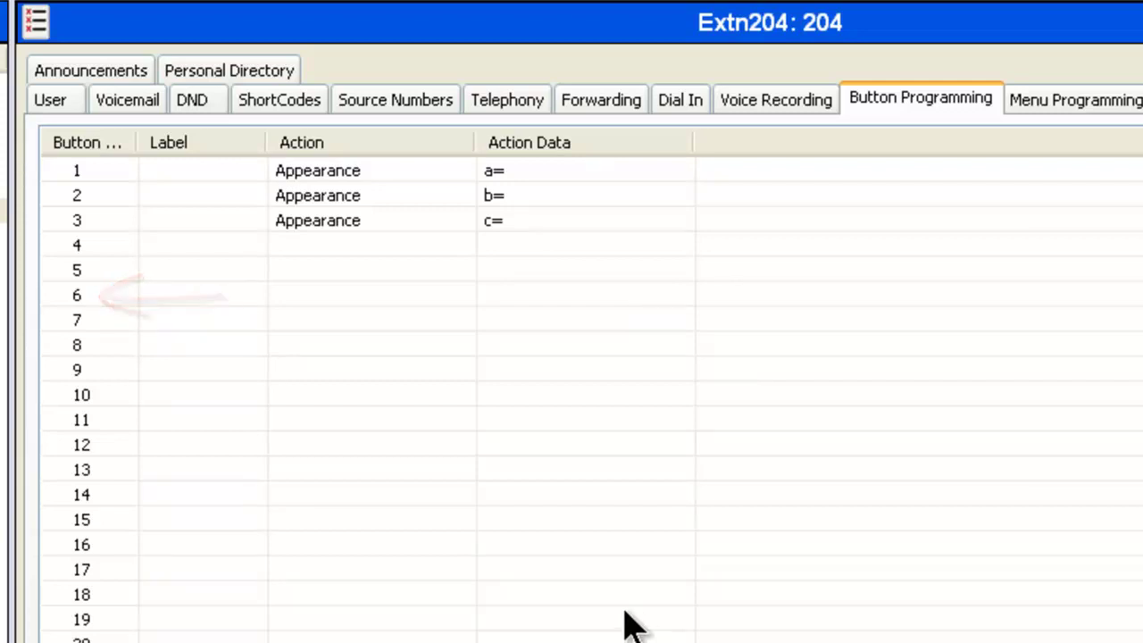
click(312, 291)
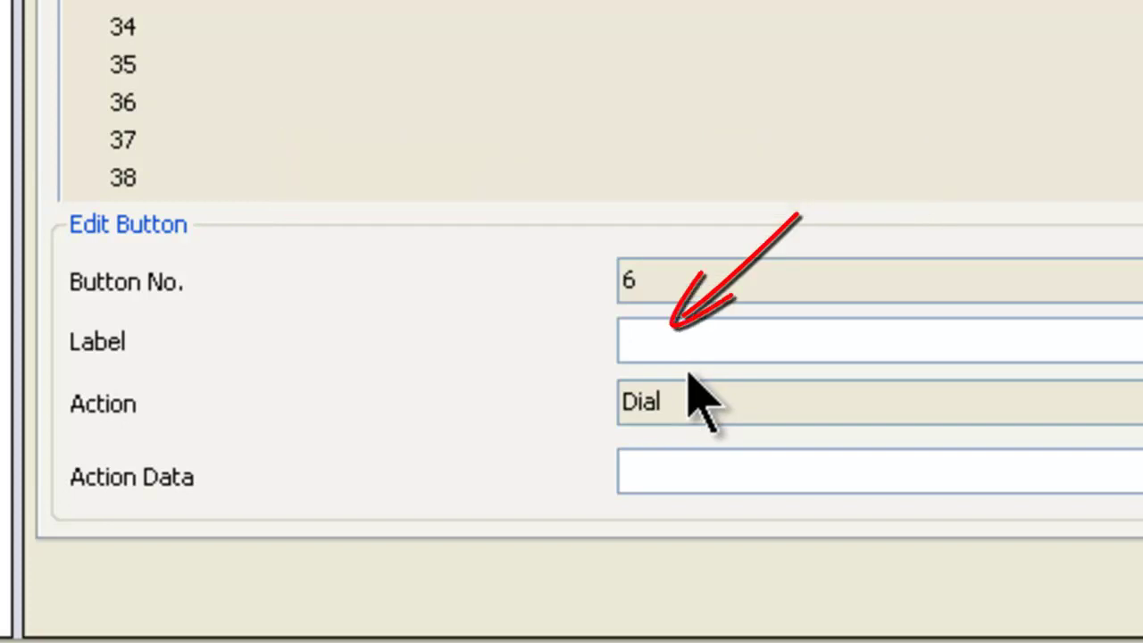
Step: Label button 6 'Park' and set its action to Call Park with action data 600
text(Park)
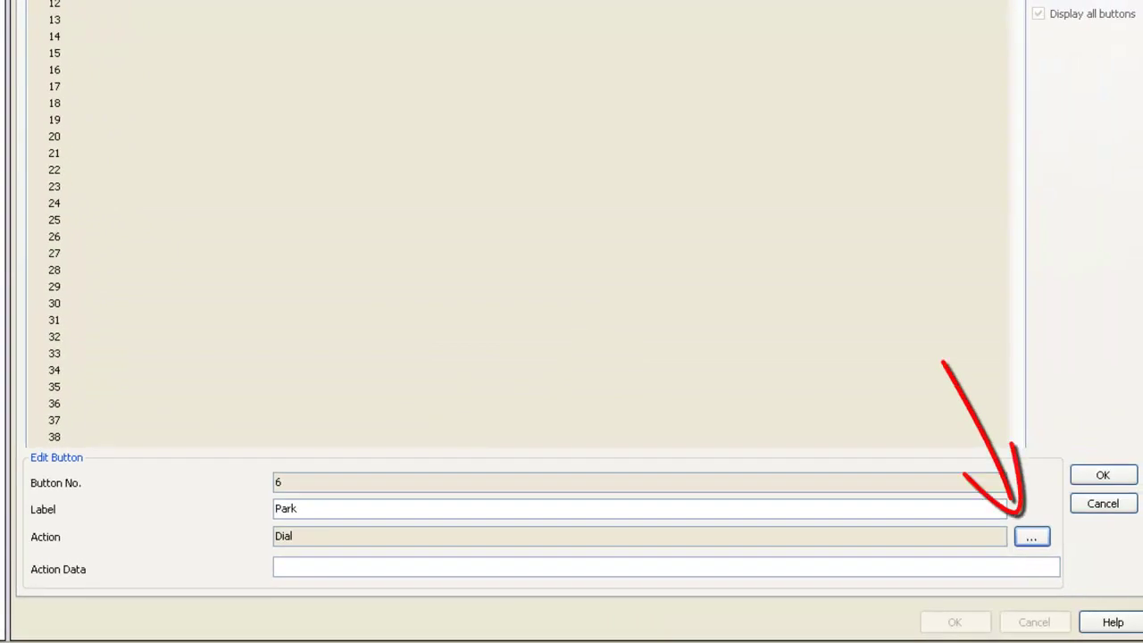
click(1030, 534)
mouse_move(368, 609)
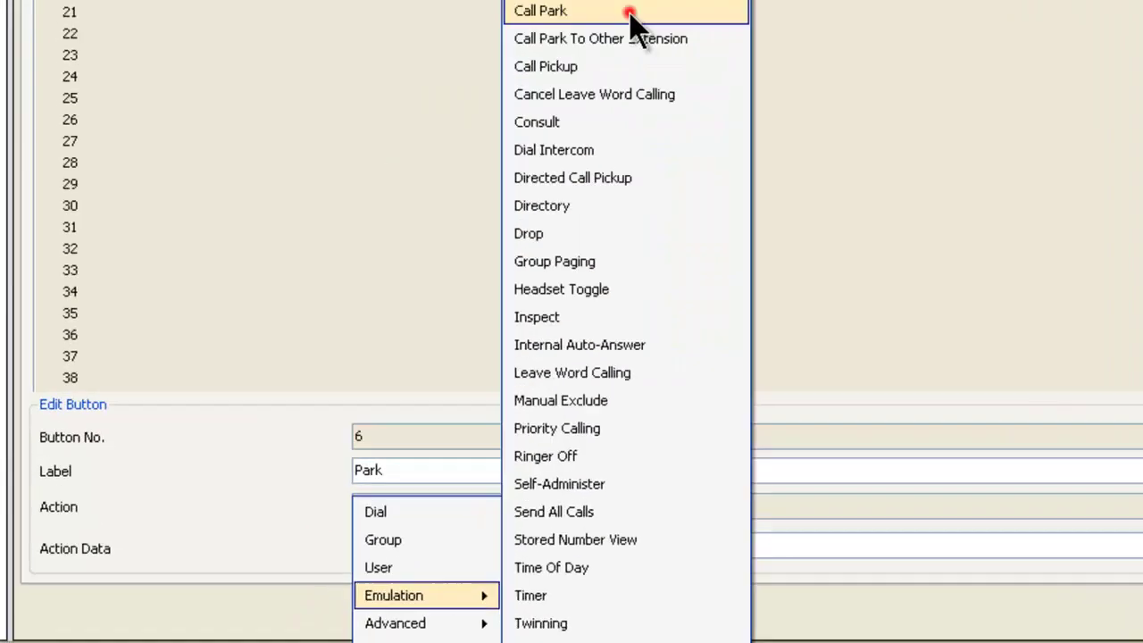
click(490, 153)
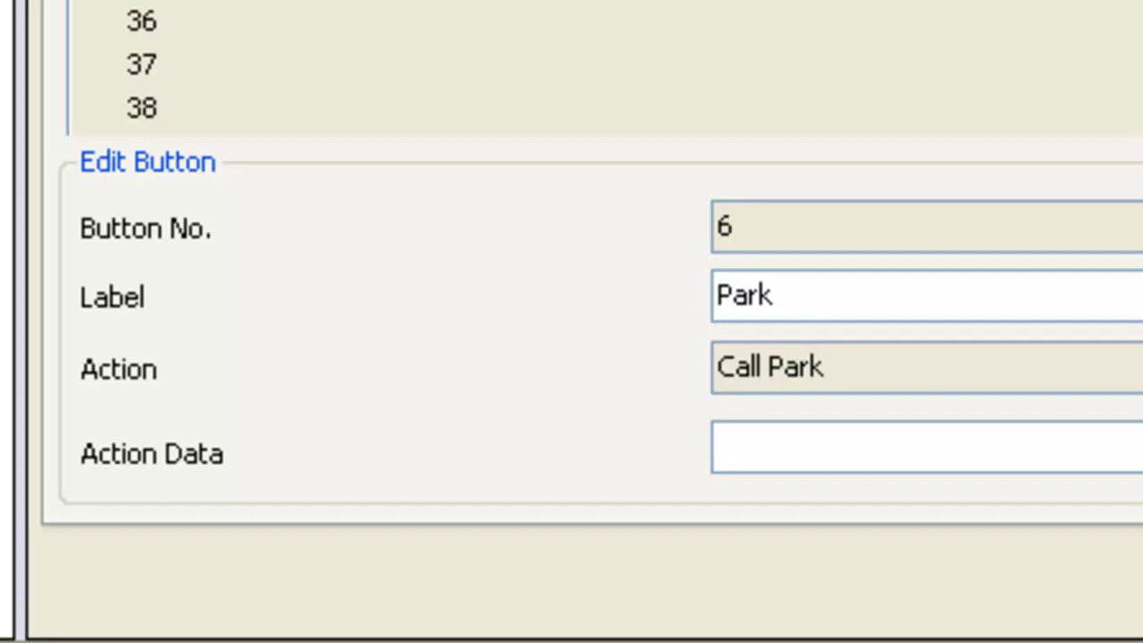
click(1020, 451)
text(600)
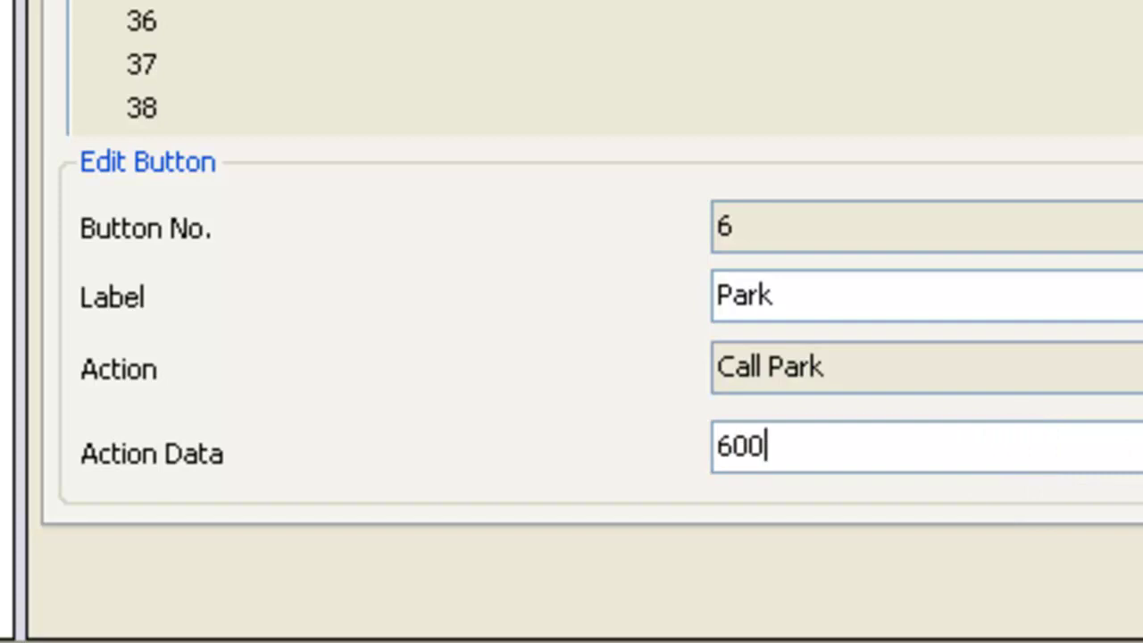
key(Return)
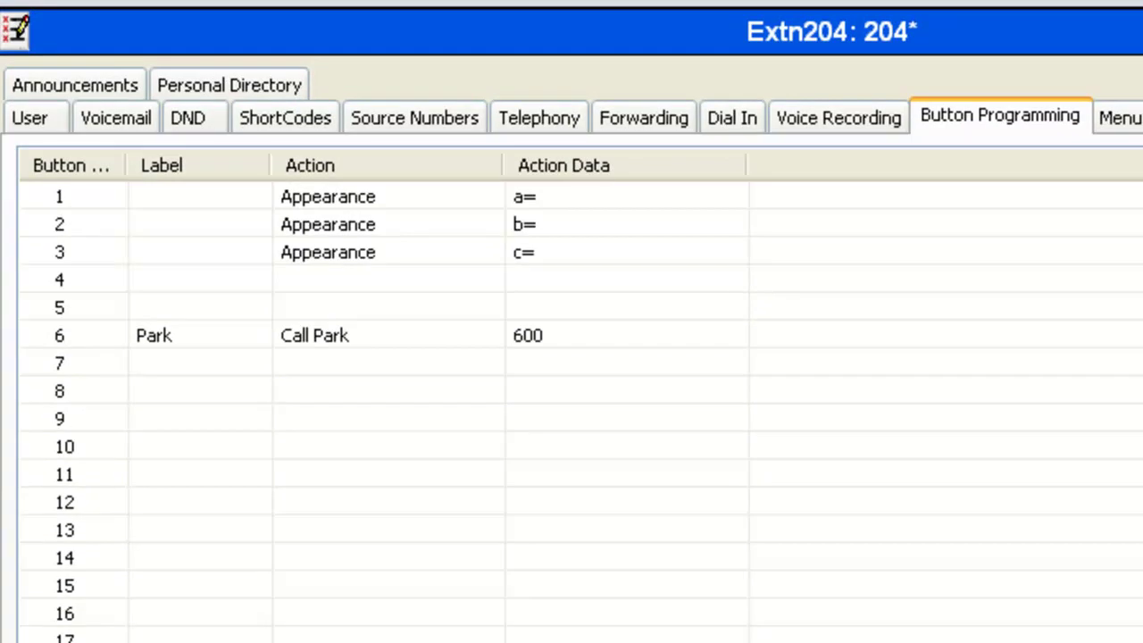
Step: Label button 7 'Park 601' and make it a Call Park button for slot 601
click(305, 363)
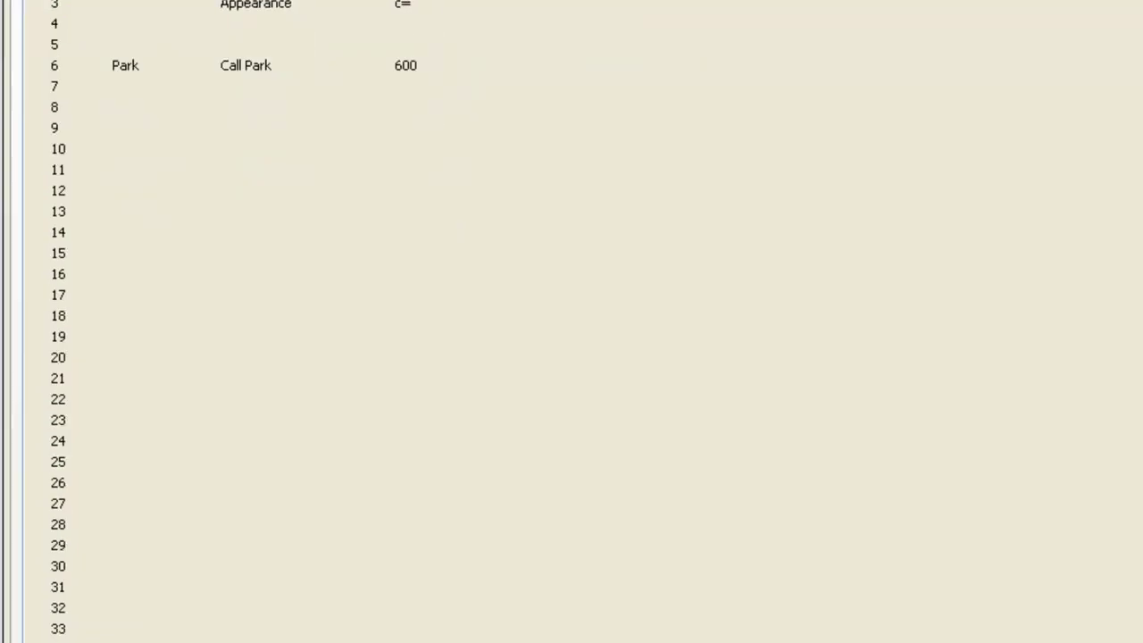
click(574, 503)
text(Park 601)
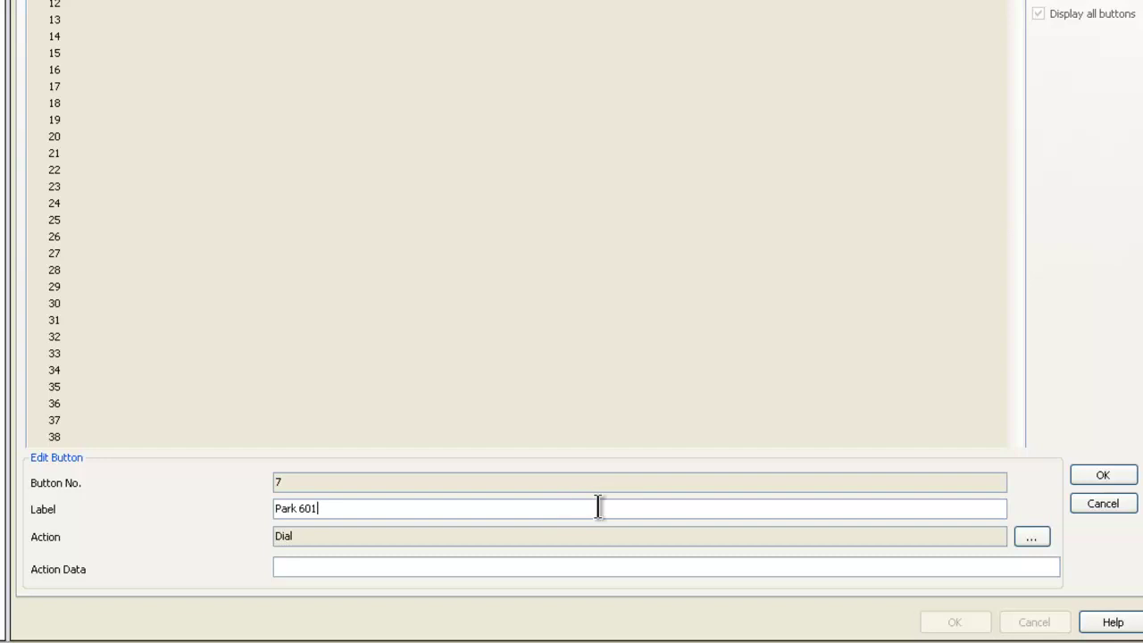
click(1030, 535)
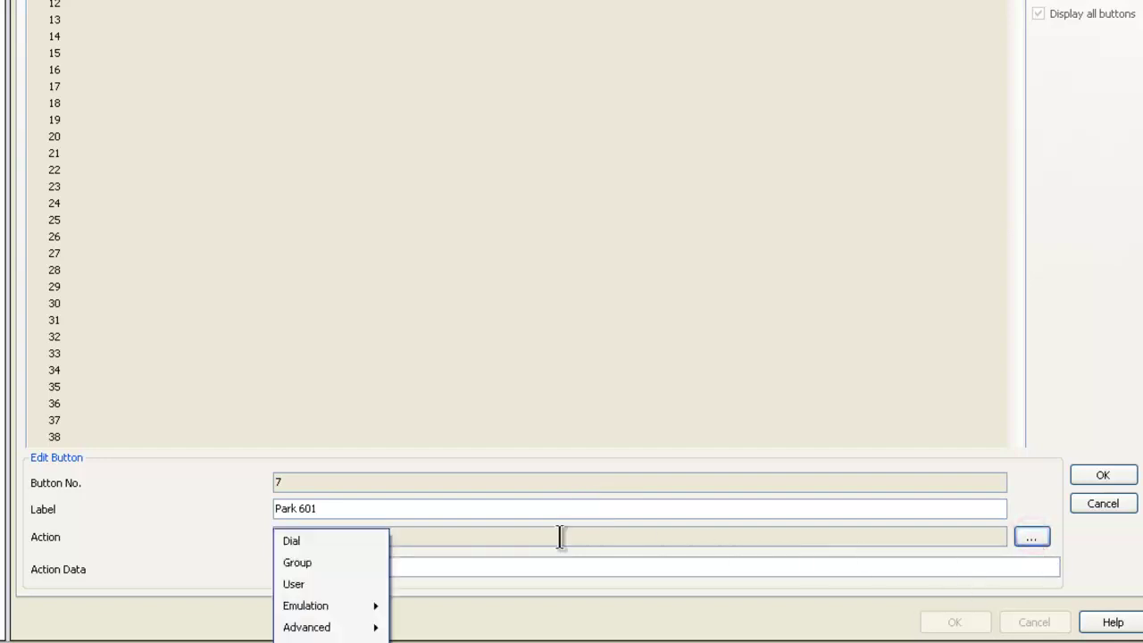
mouse_move(364, 606)
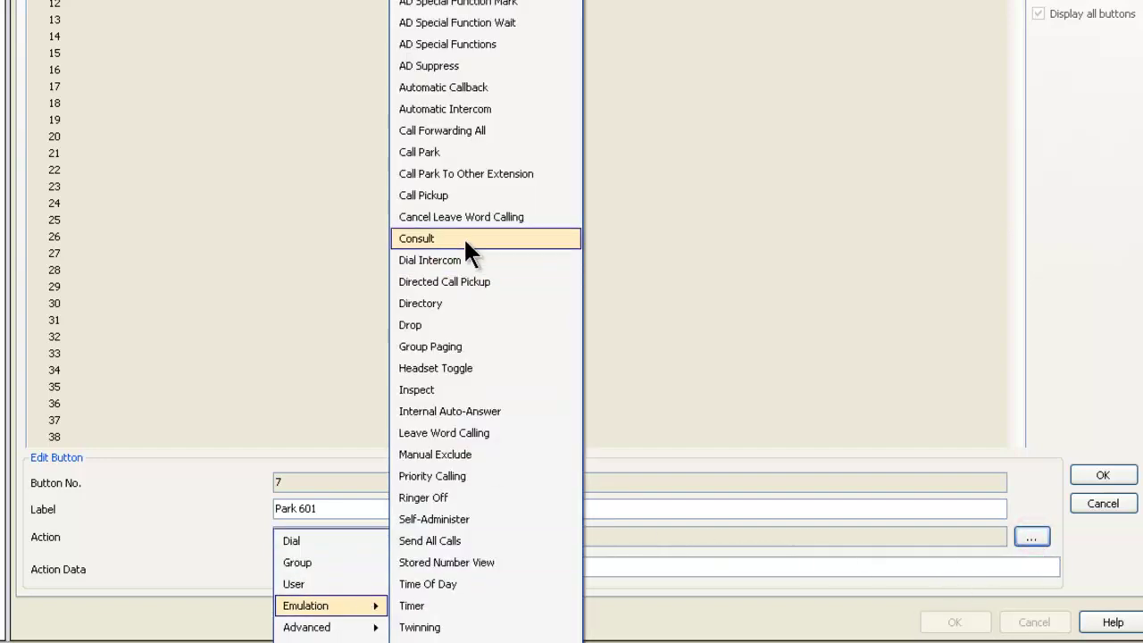
click(470, 152)
click(357, 560)
text(601)
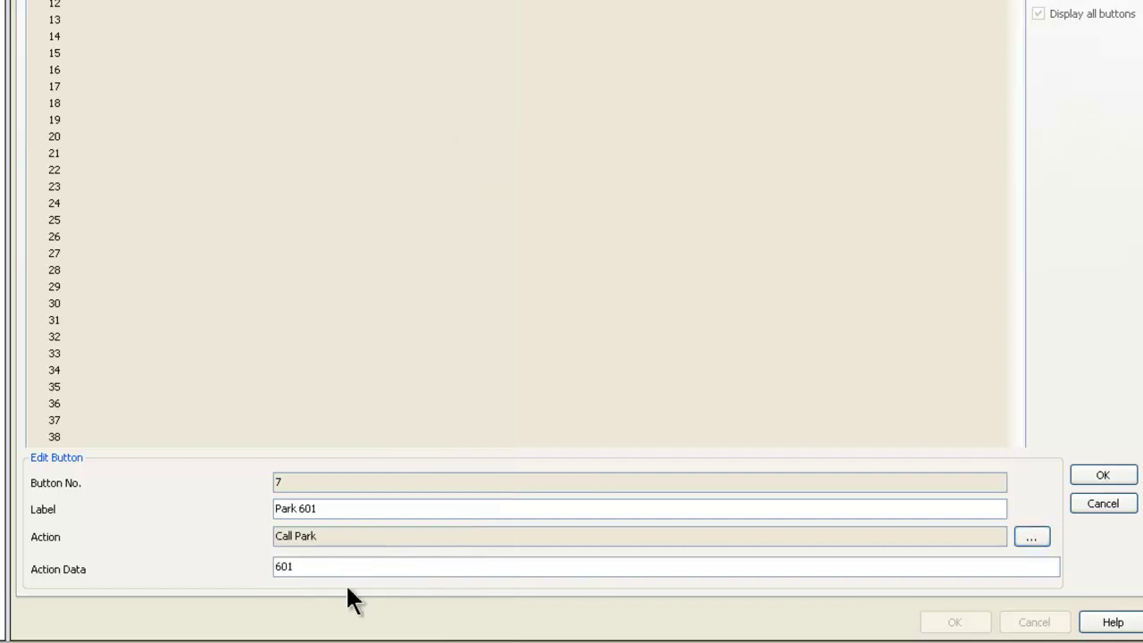
click(1098, 475)
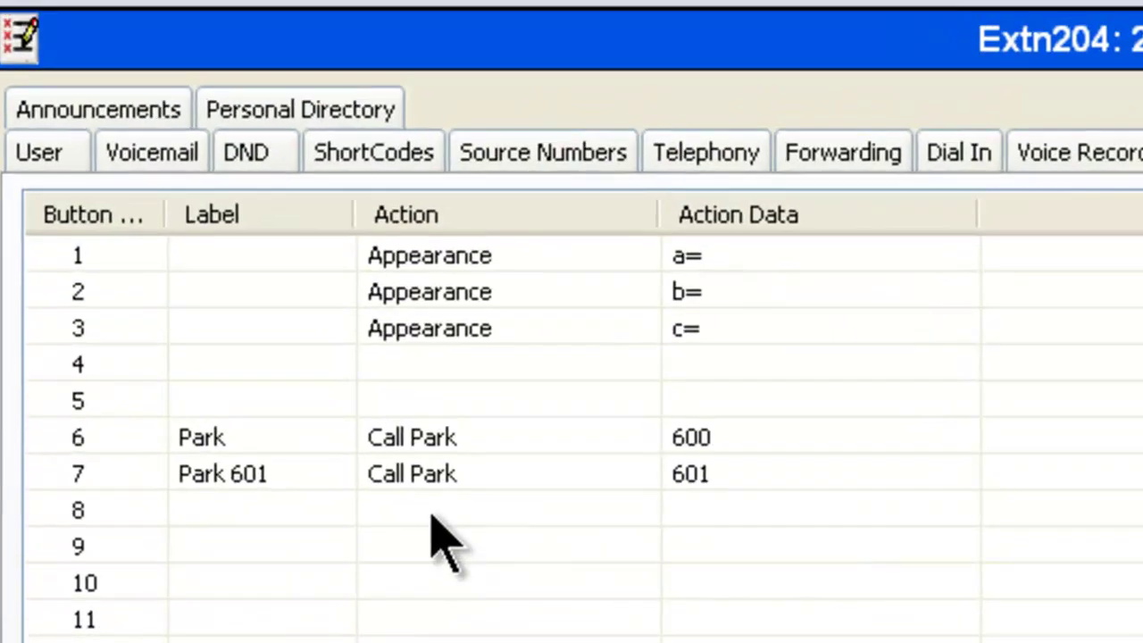
Step: Label button 8 'Park 602' and make it a Call Park button for slot 602
click(245, 18)
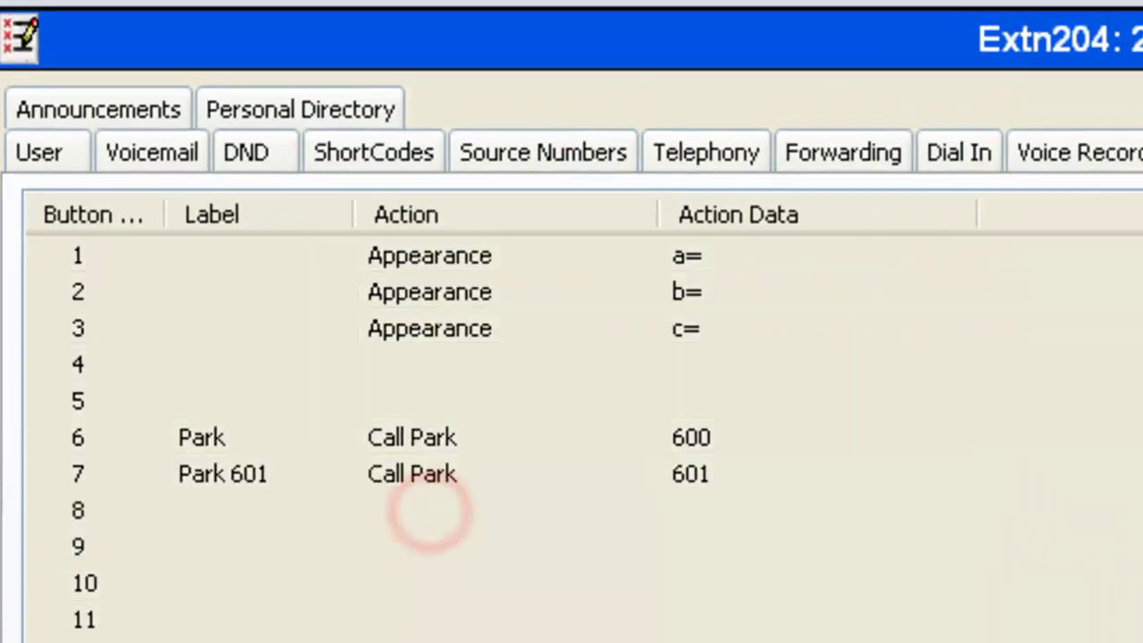
double_click(429, 514)
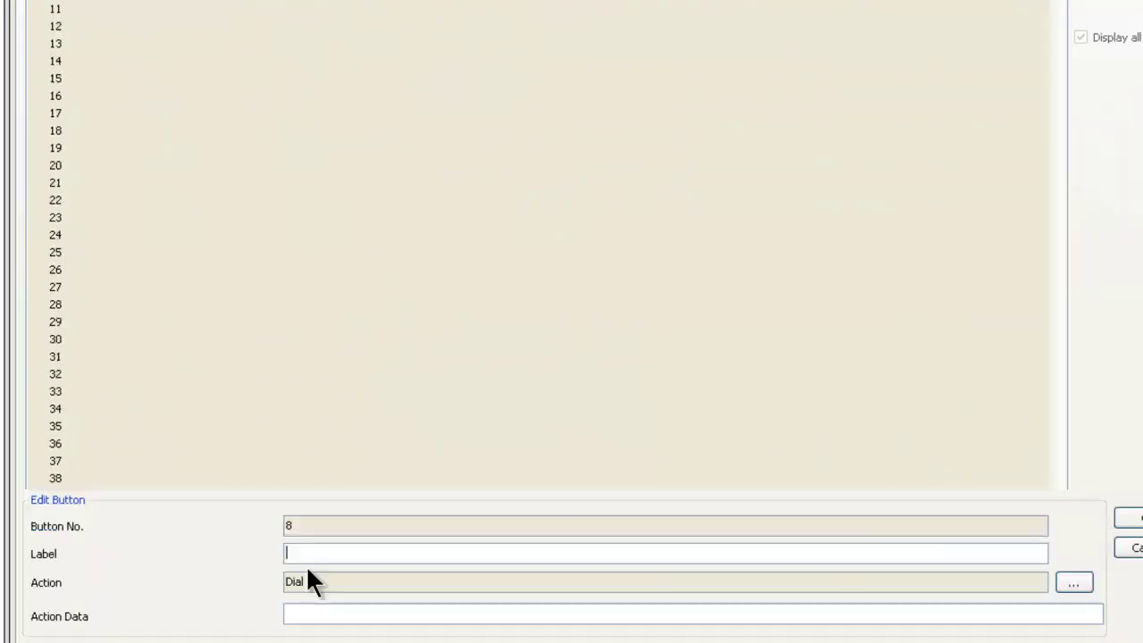
text(Park 602)
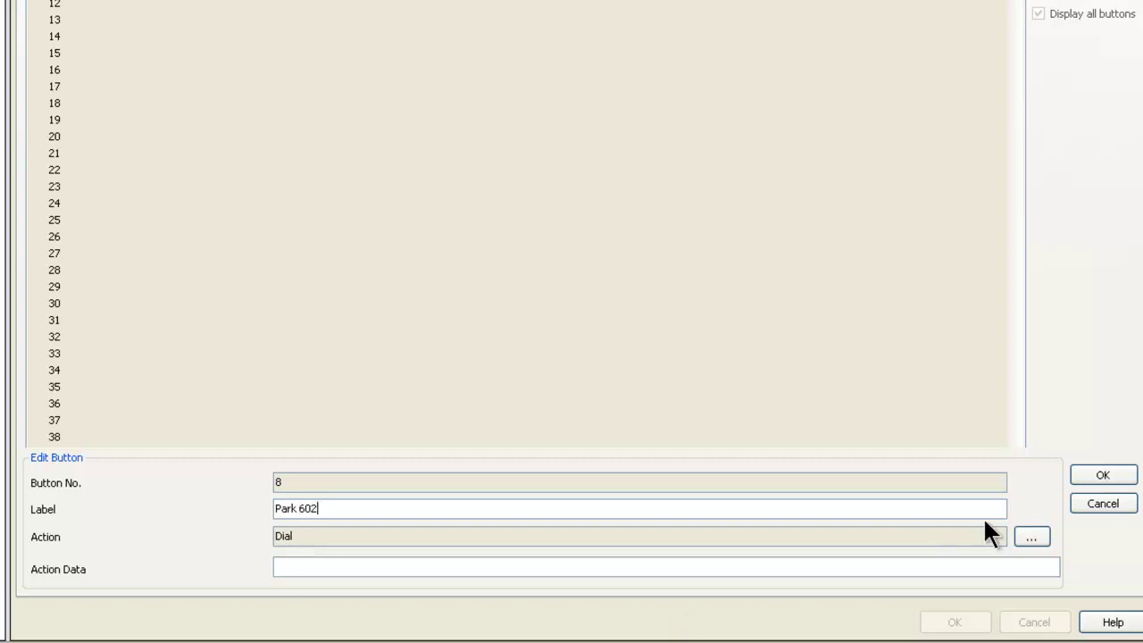
click(1031, 537)
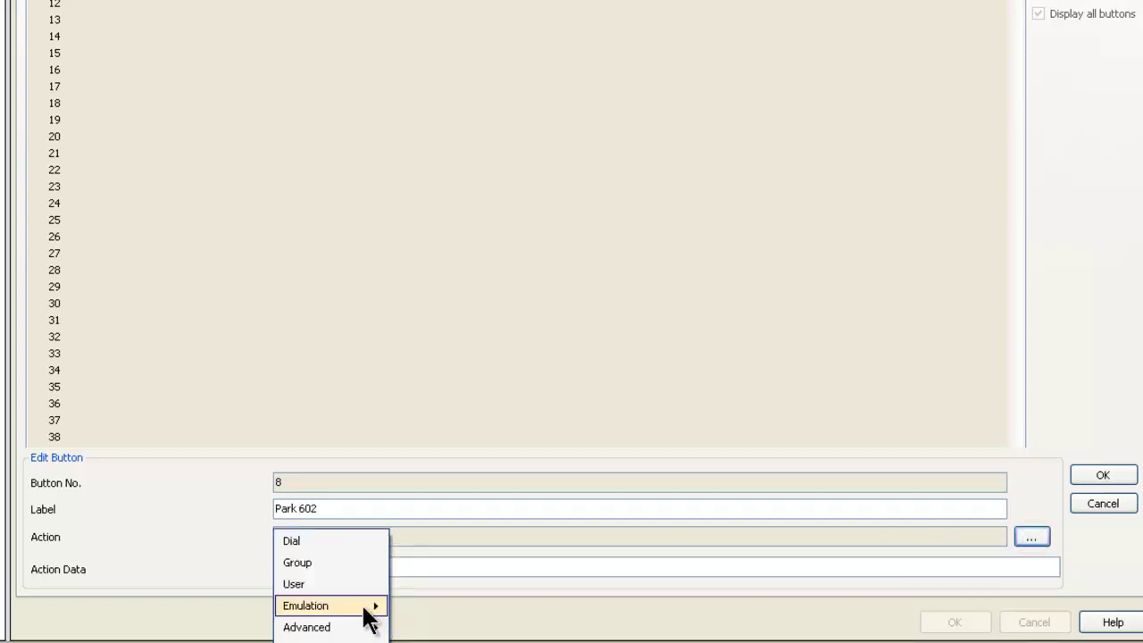
mouse_move(361, 608)
click(501, 153)
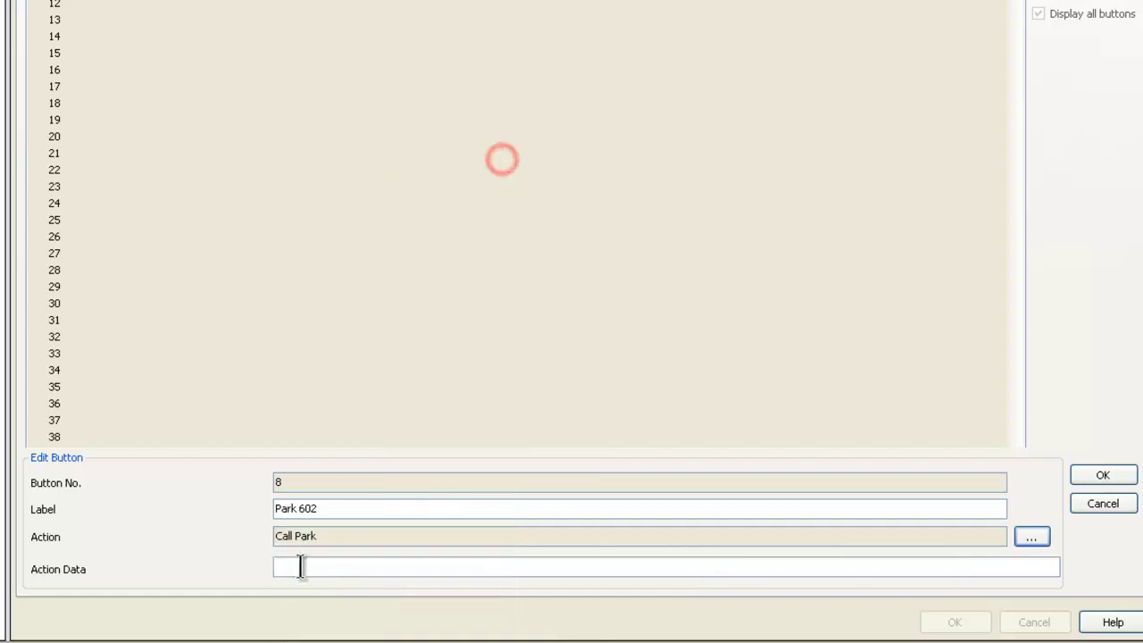
click(294, 566)
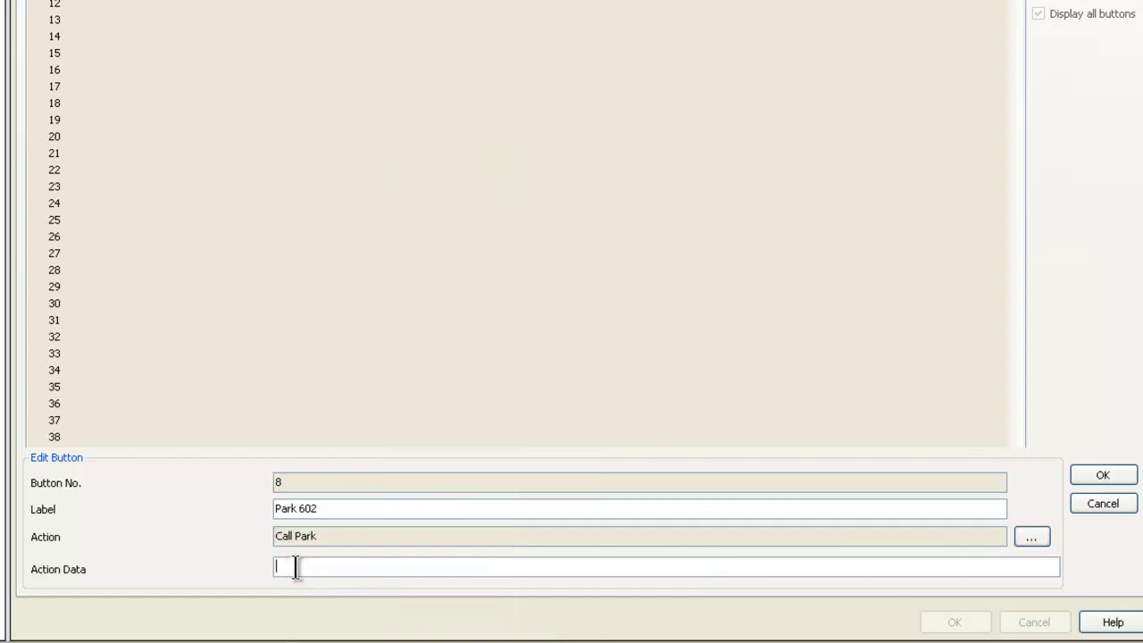
text(602)
click(1091, 474)
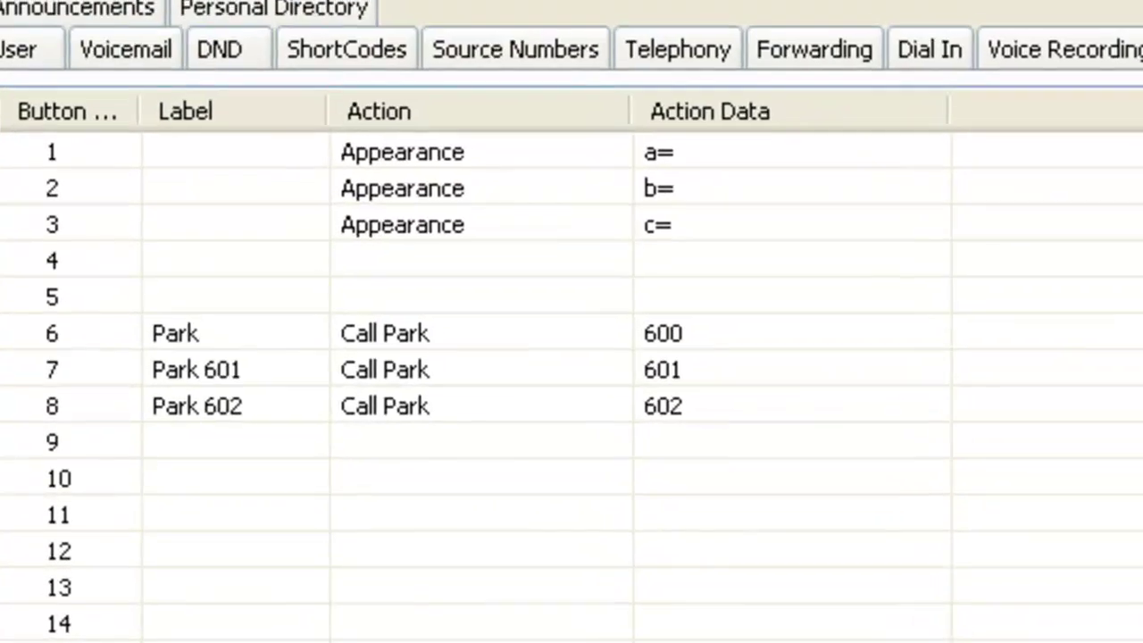
Step: Append 600 to button 6's label so it reads 'Park 600'
double_click(402, 337)
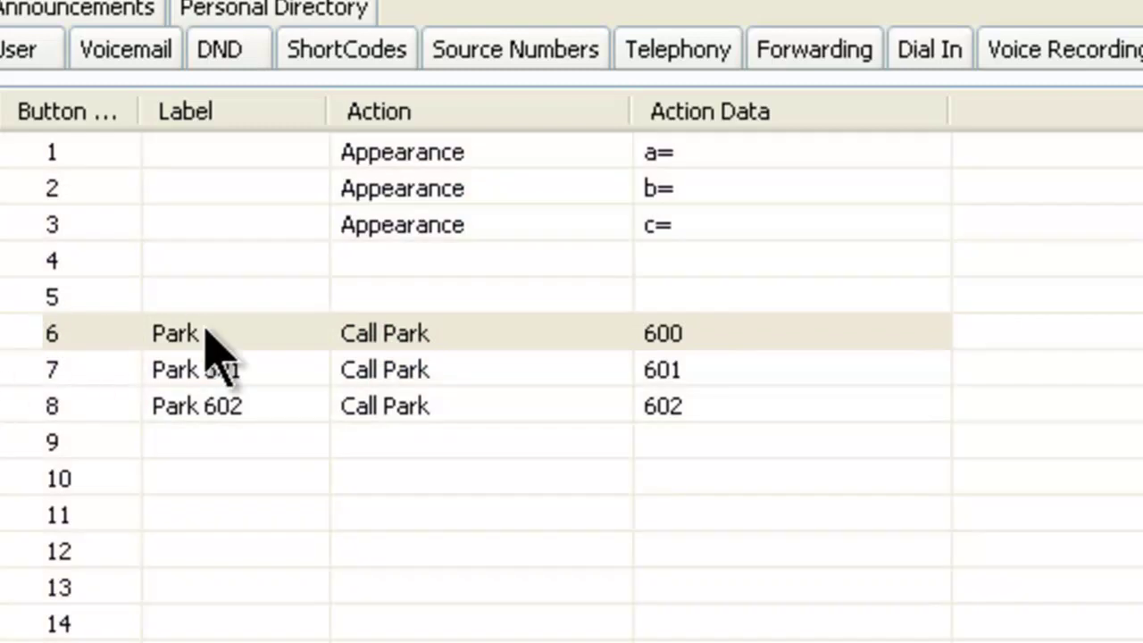
click(205, 330)
click(273, 412)
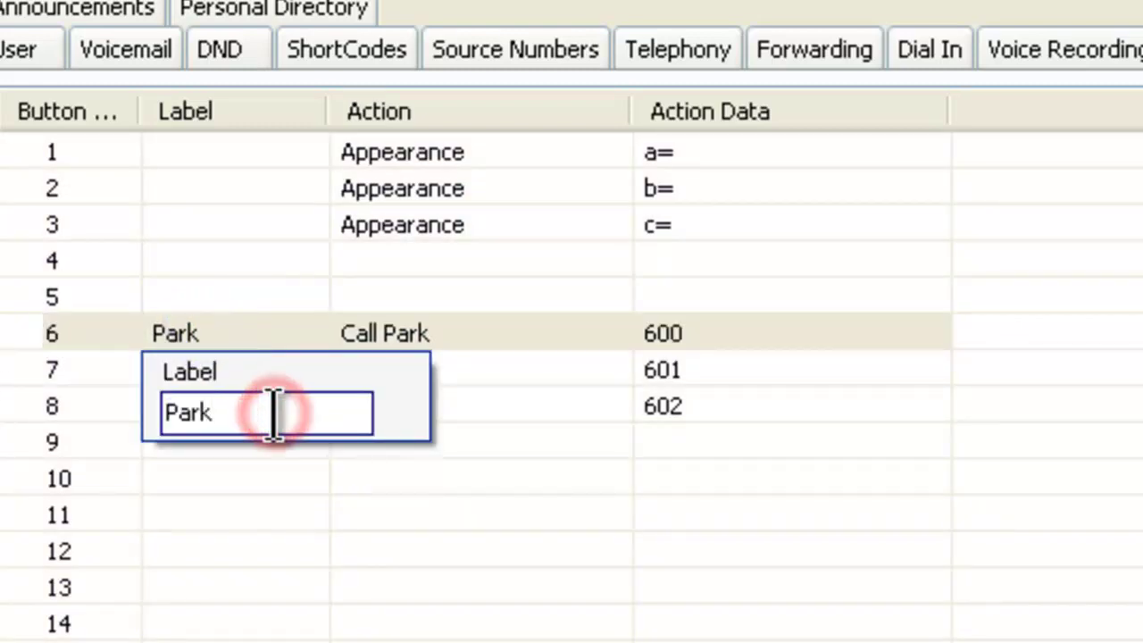
text(600)
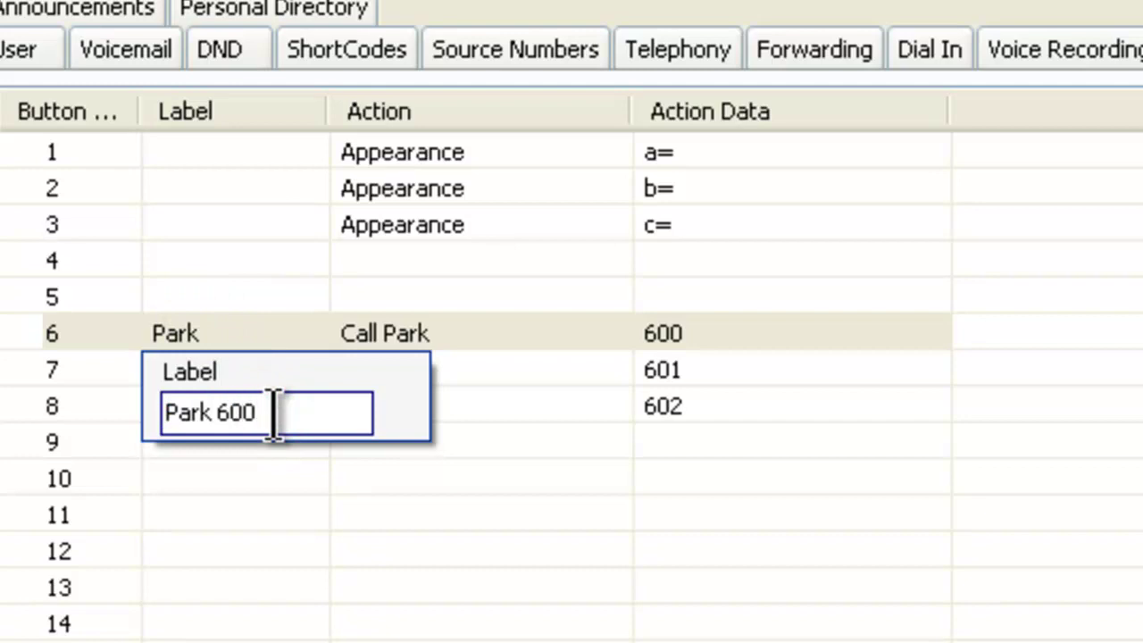
key(Return)
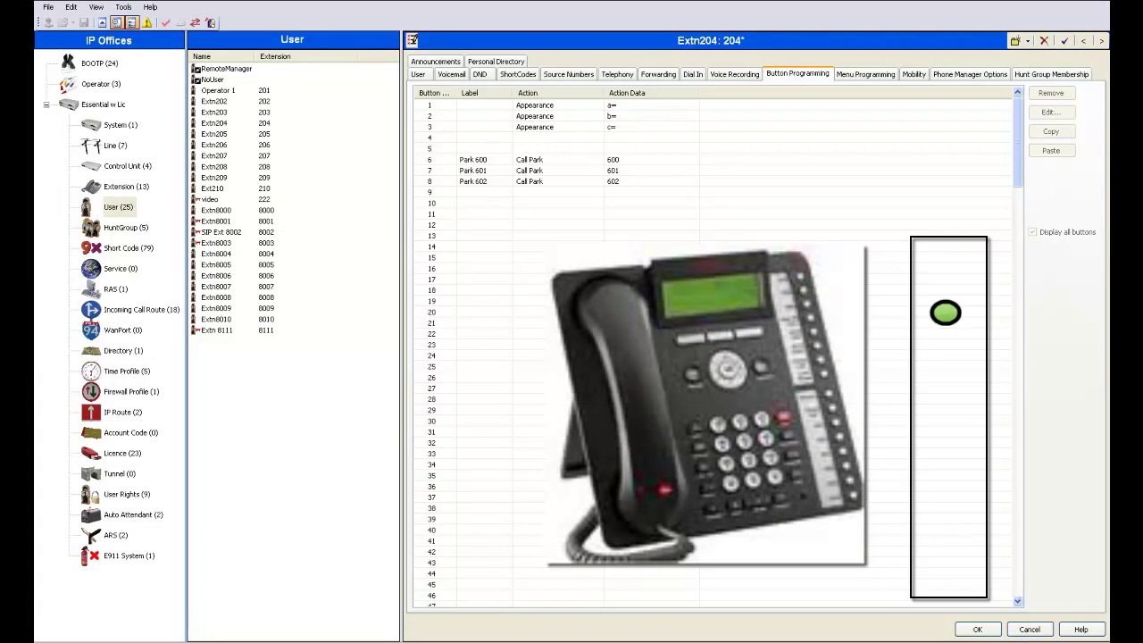
click(215, 122)
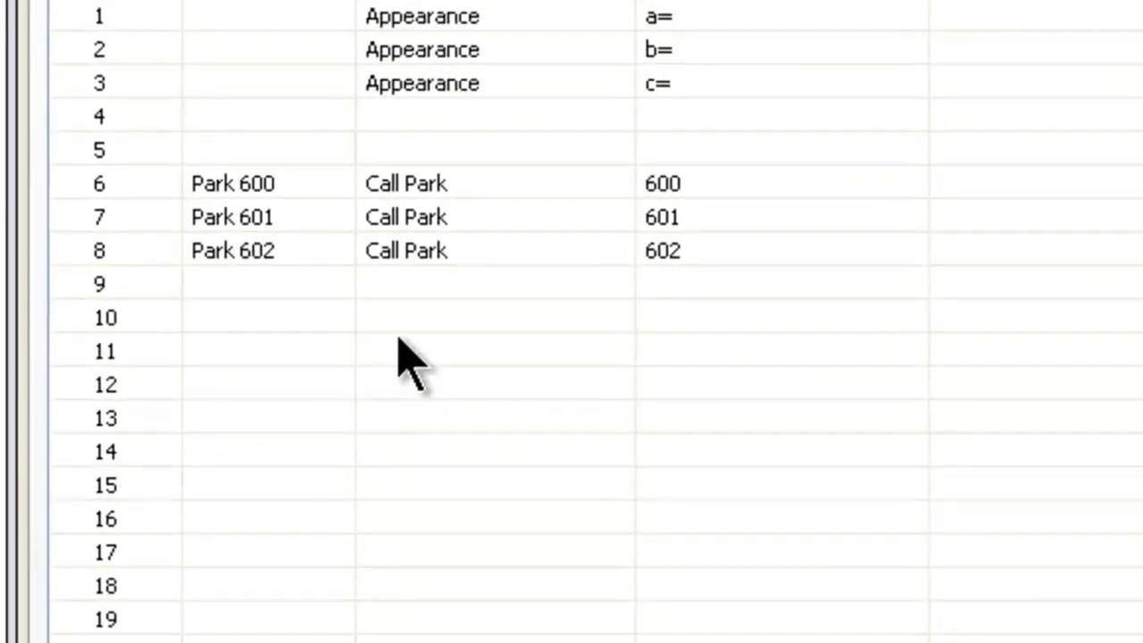
Step: Label button 10 'UnPark 600' and set its action to UnPark Call with action data 600
click(427, 318)
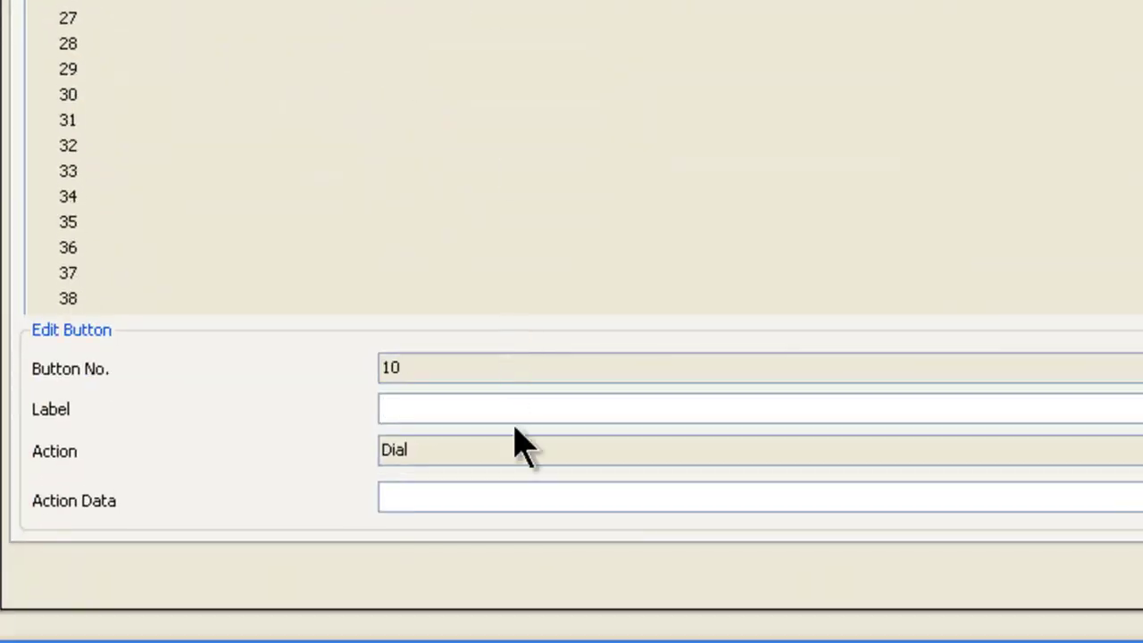
text(UnPark 600)
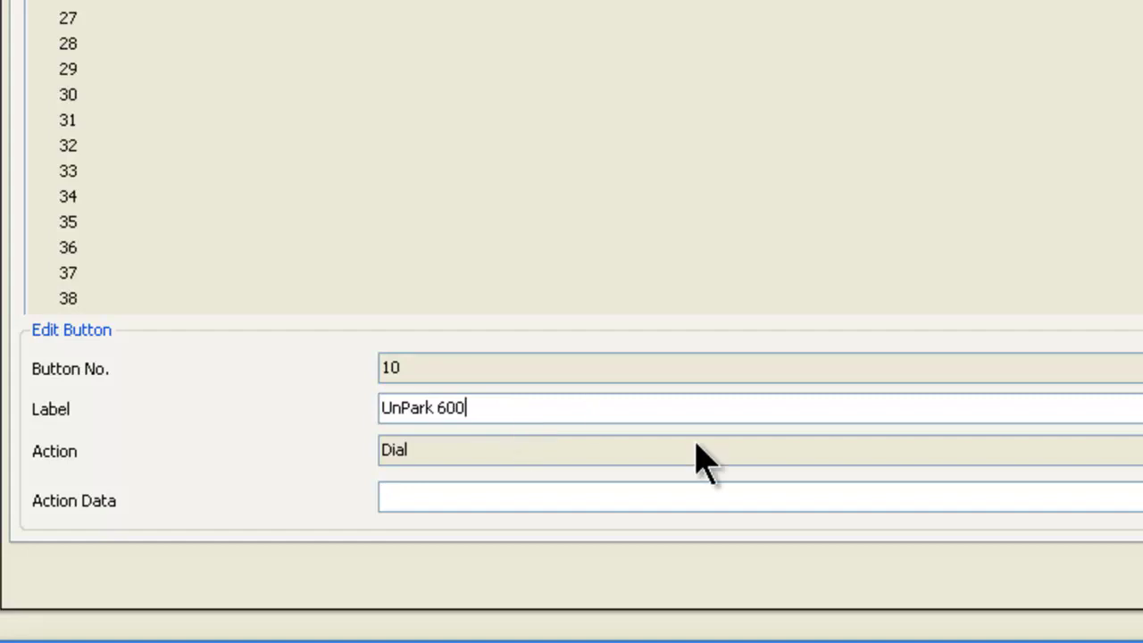
key(Tab)
key(space)
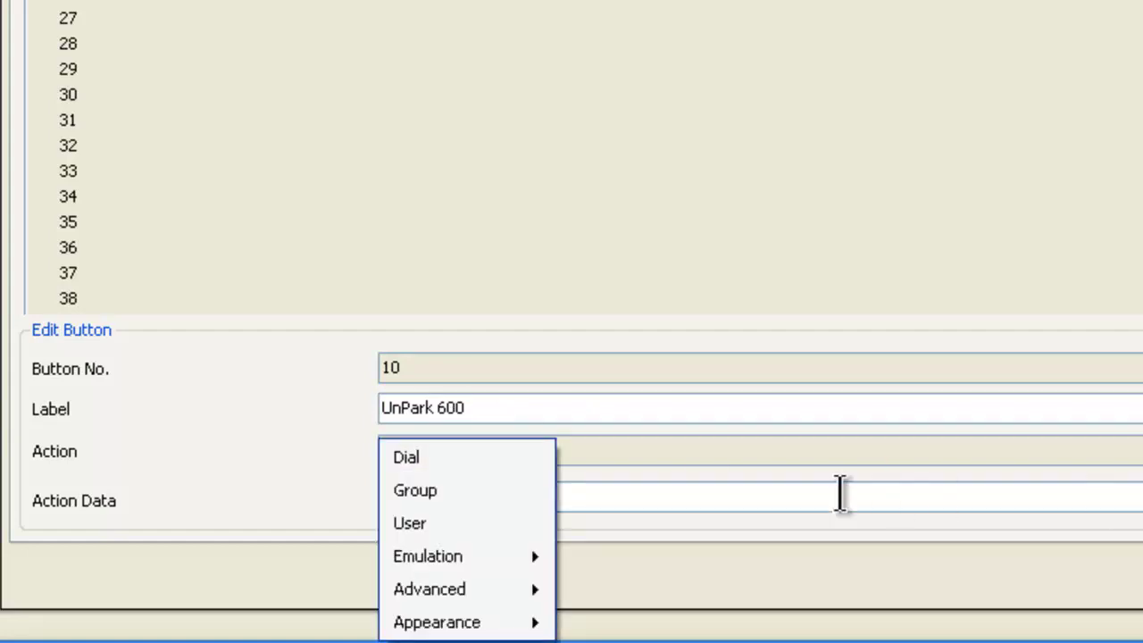
mouse_move(482, 598)
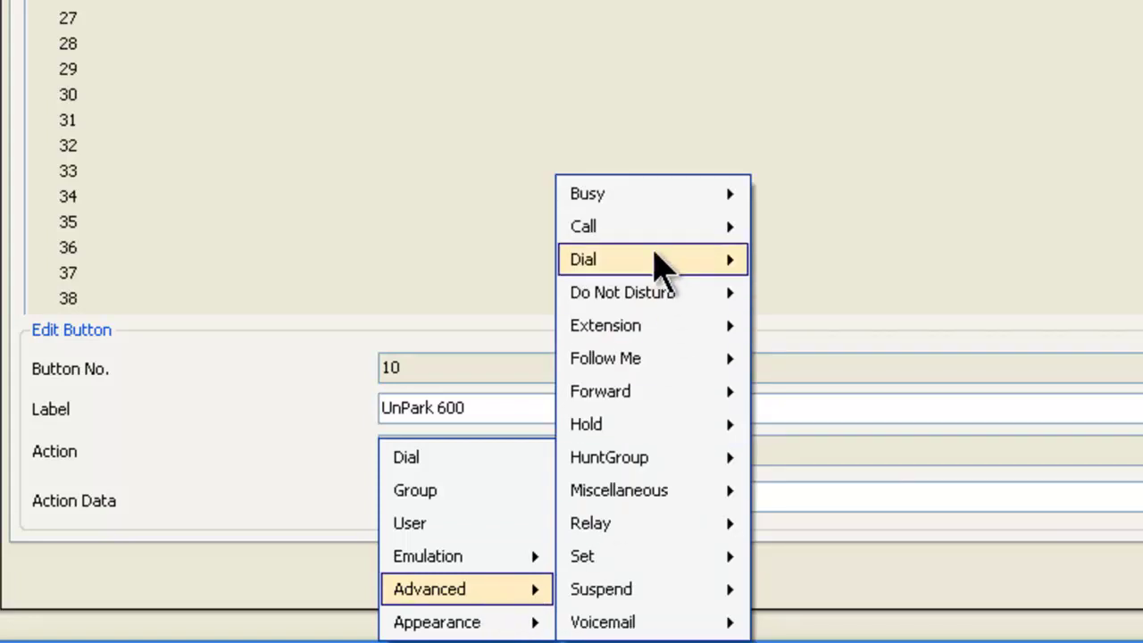
mouse_move(652, 229)
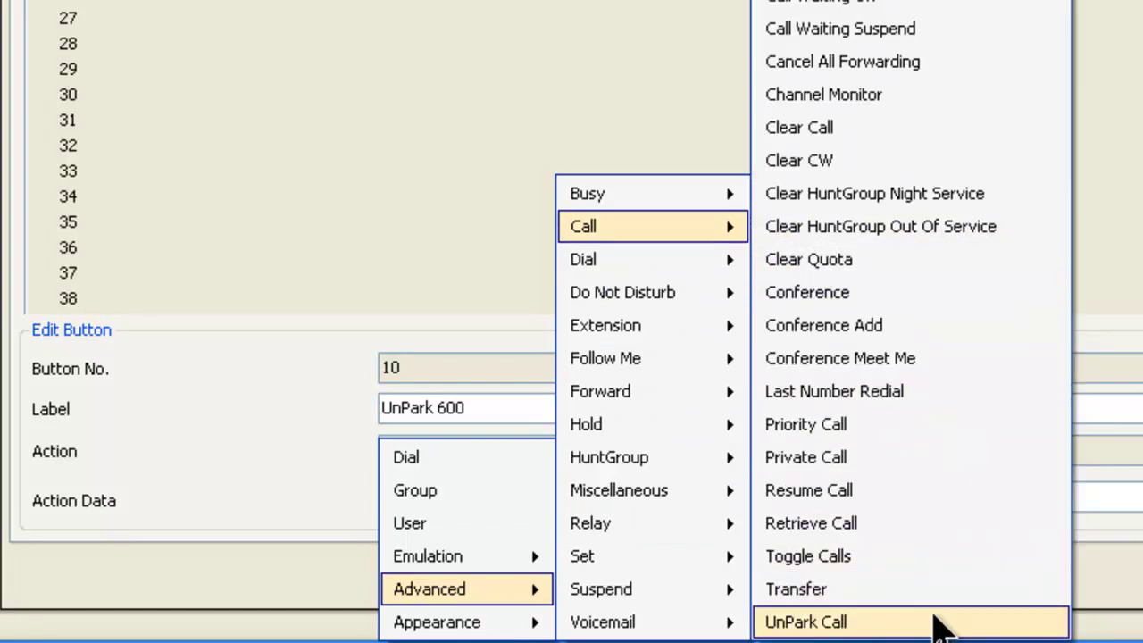
click(926, 621)
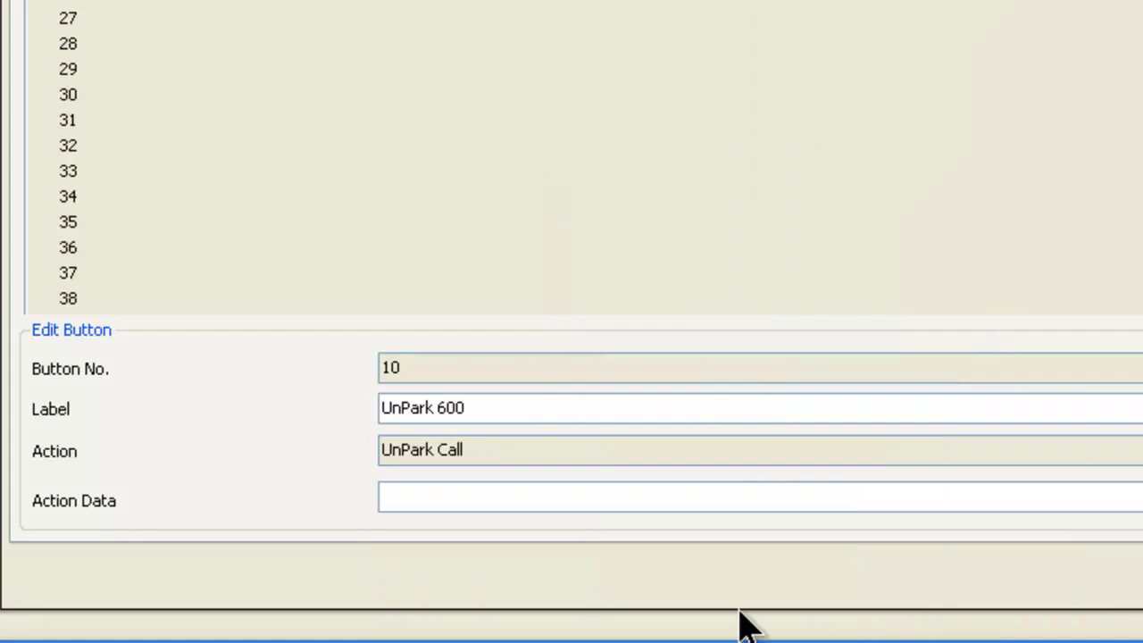
click(432, 494)
text(600)
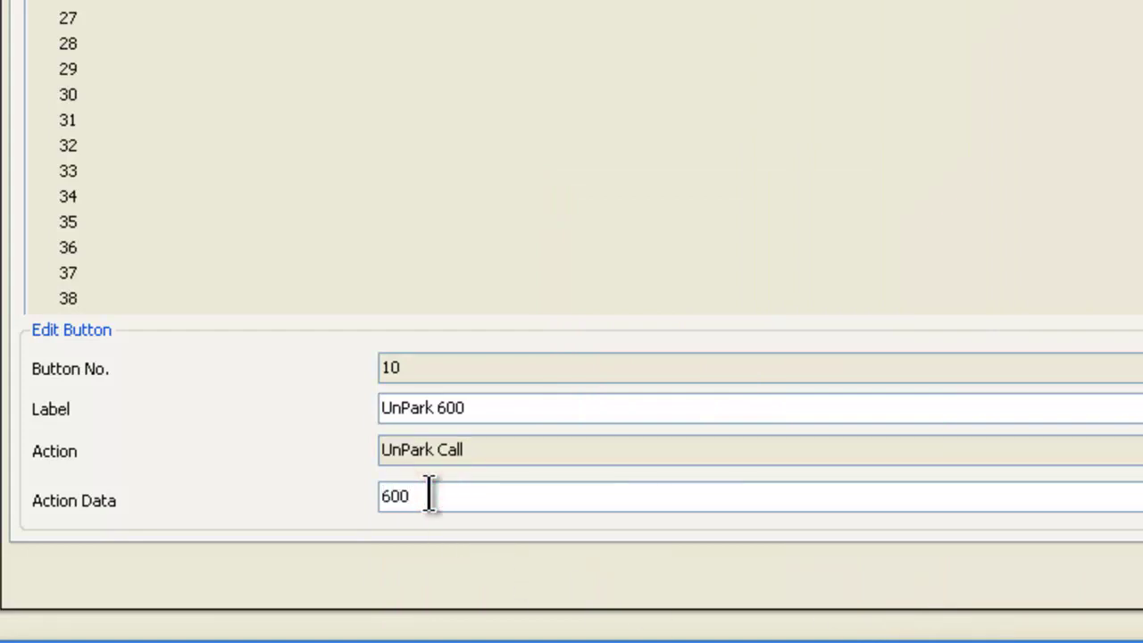